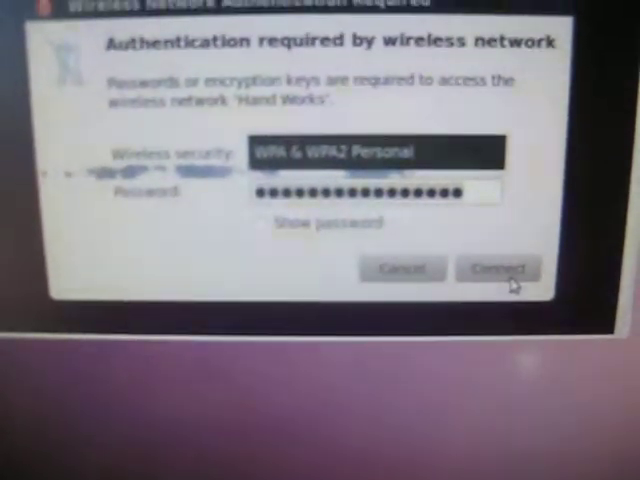
- Submit the WPA & WPA2 Personal password to connect to 'Hand Works'
click(508, 277)
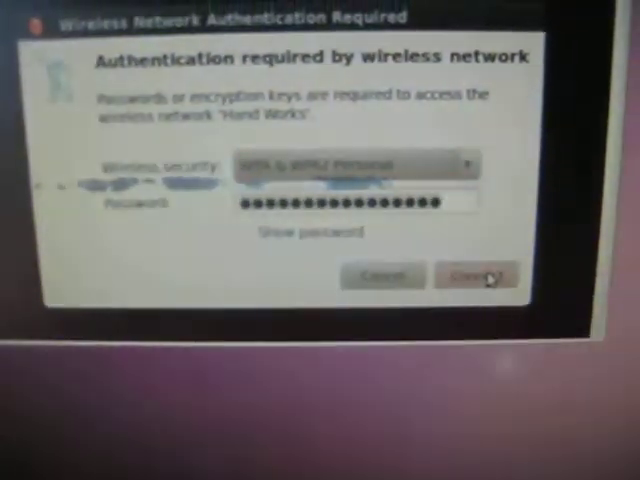